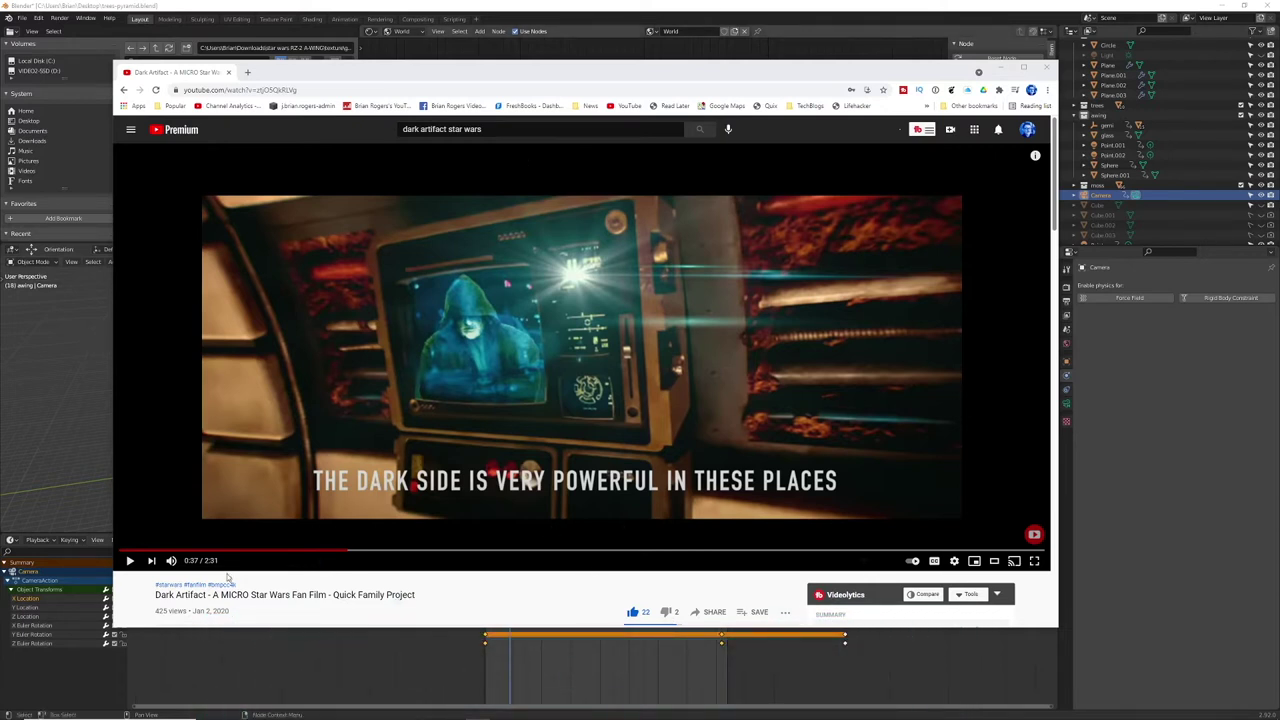
Step: Play the fan film to 0:48, pause it, and minimize the browser to reveal Blender
click(128, 563)
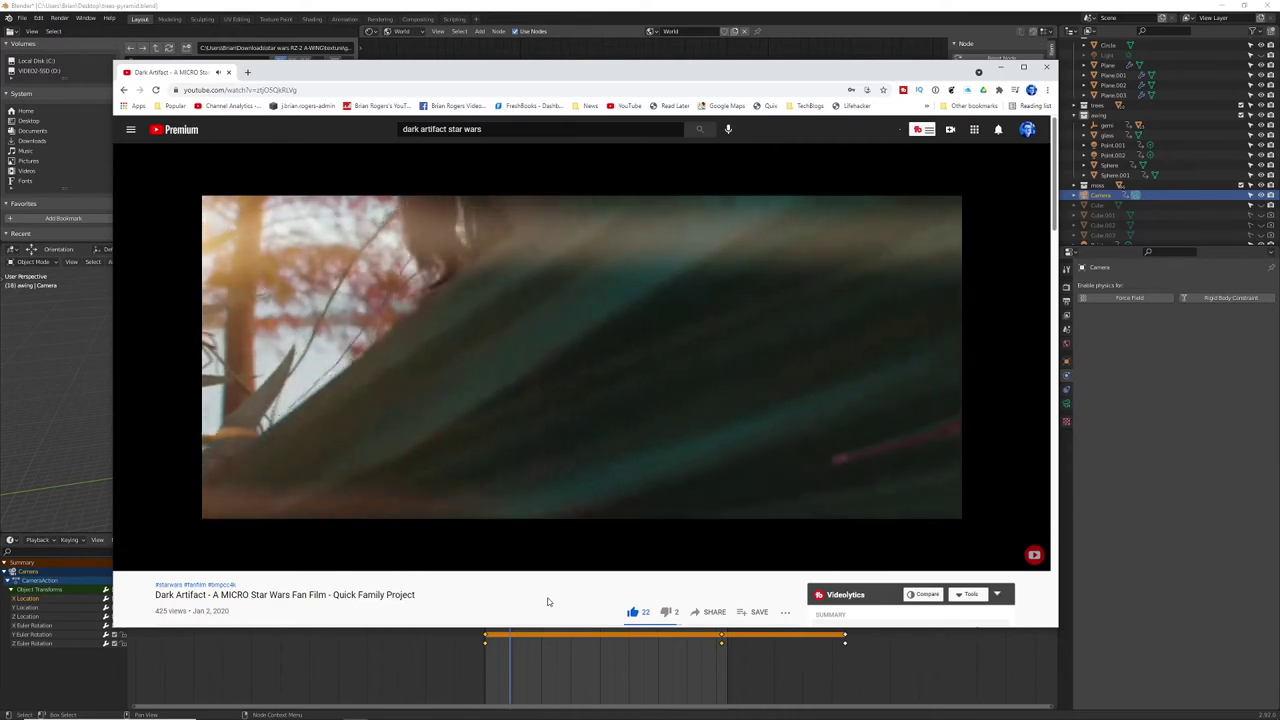
click(130, 561)
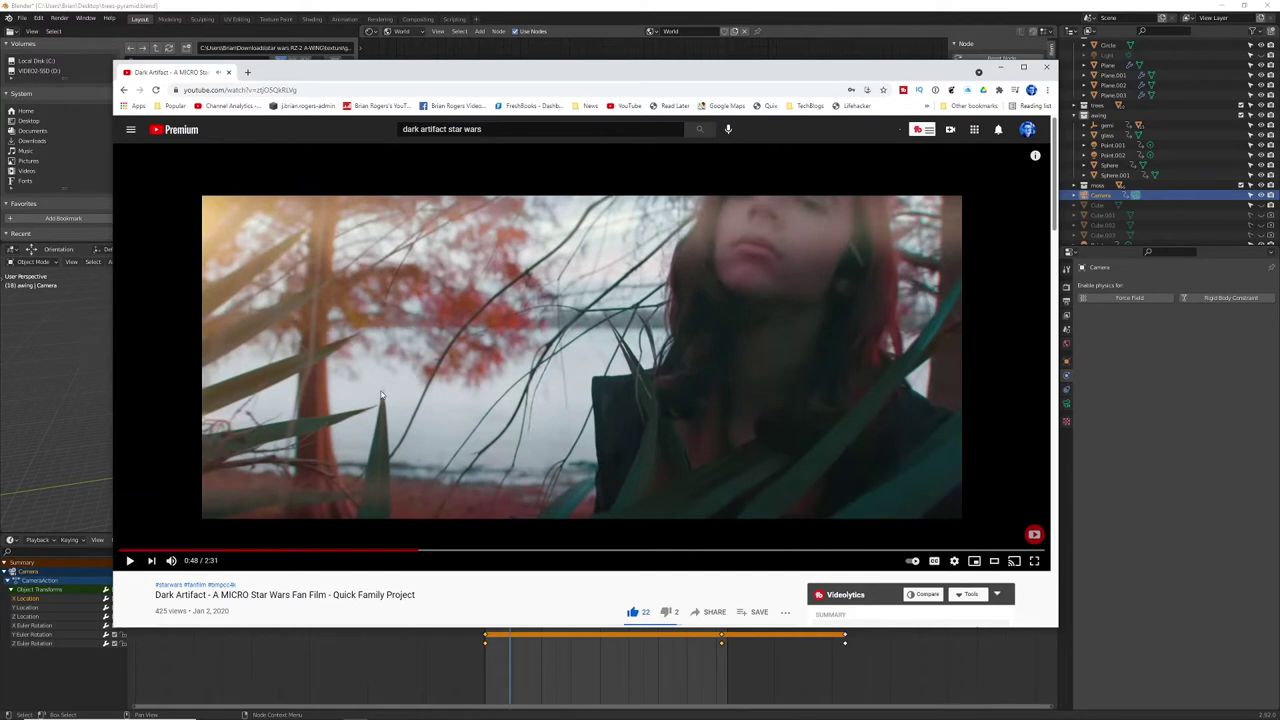
click(1000, 67)
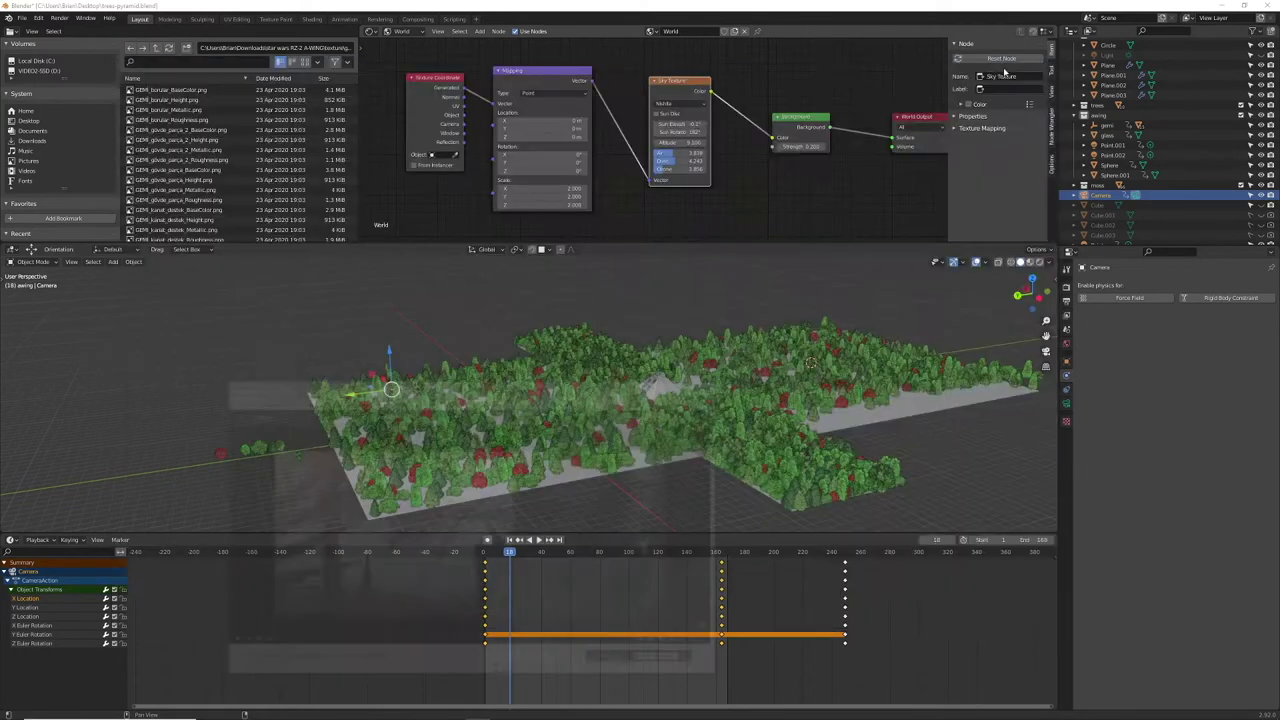
Step: Hide the Plane.002 tree patch and expand the trees collection to show Ash, Cedar and Eastern Hemlock
click(660, 398)
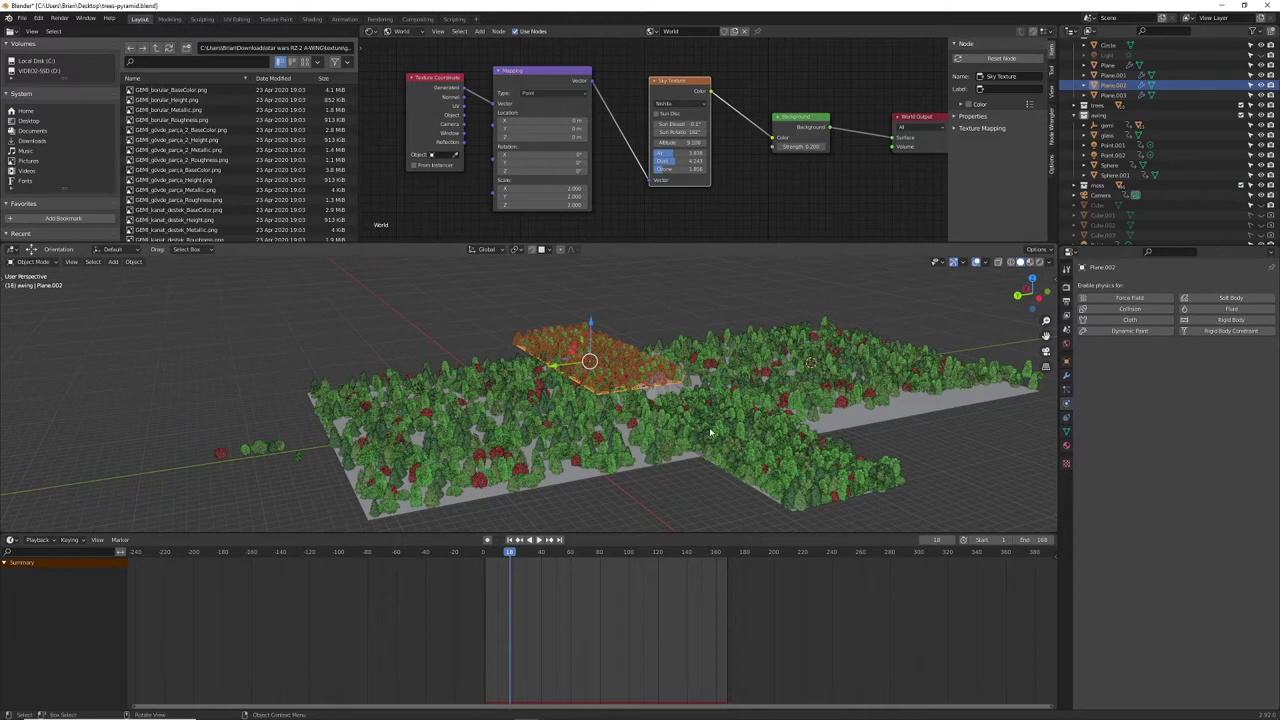
key(h)
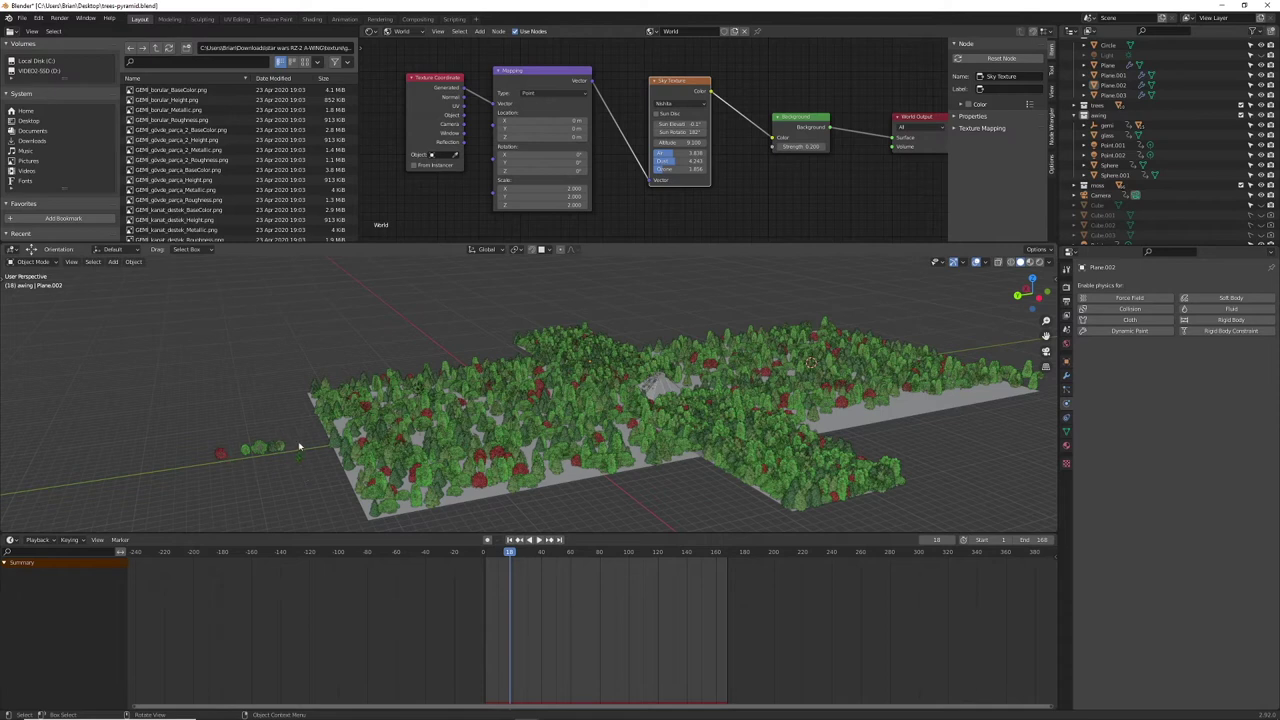
click(1077, 106)
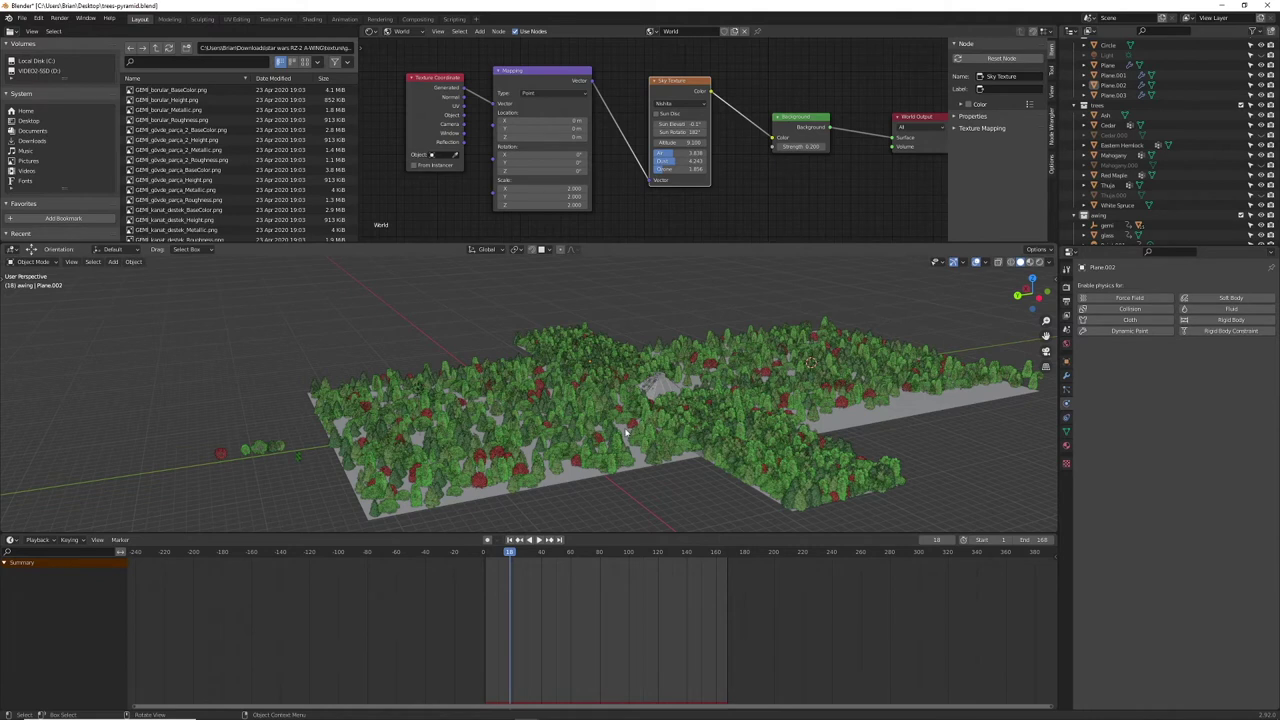
key(alt+Tab)
Step: View the ship-to-temple render in Photos, minimize it, and close the trees-pyramid Blender window
key(alt+Tab)
key(alt+Tab)
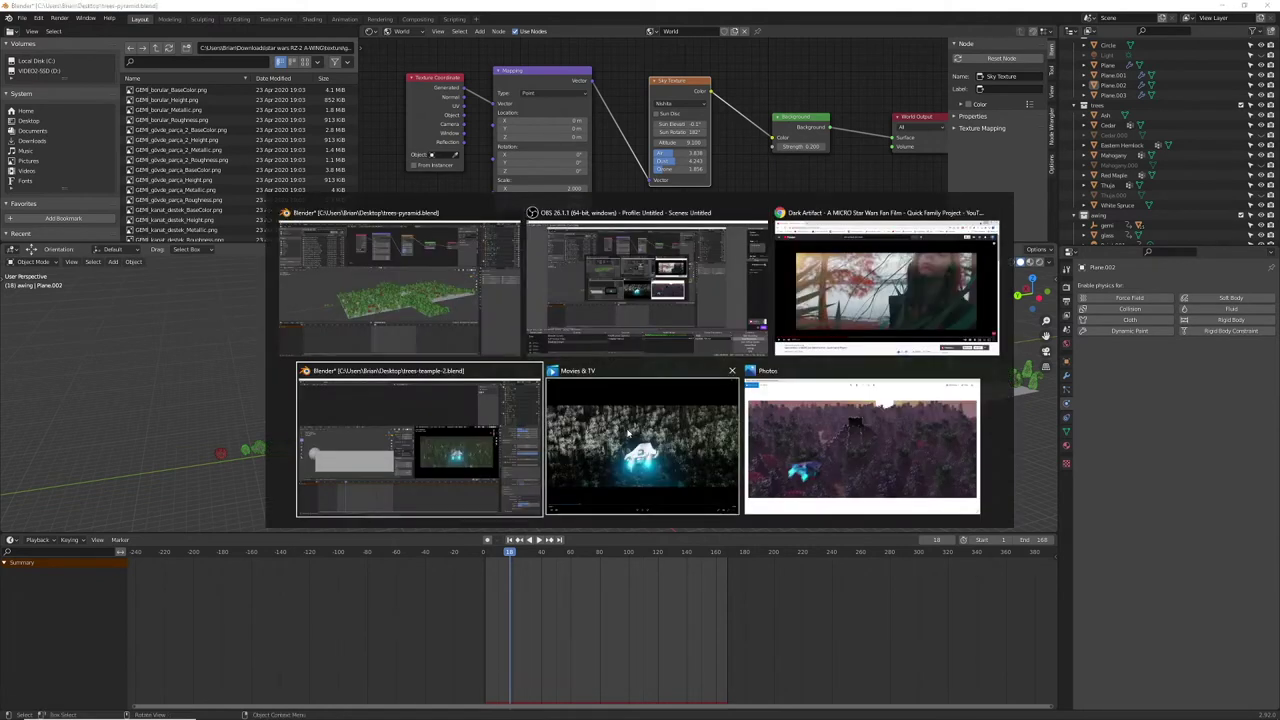
key(alt+Tab)
key(alt+Tab)
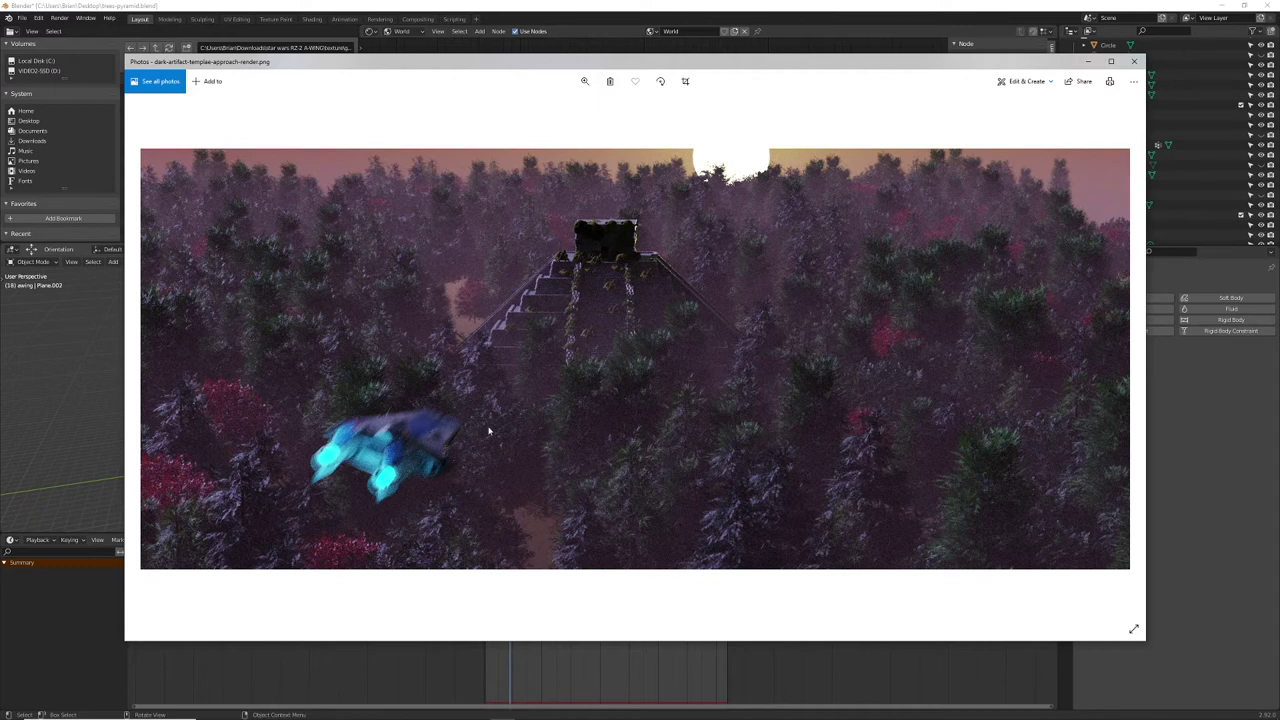
click(1090, 62)
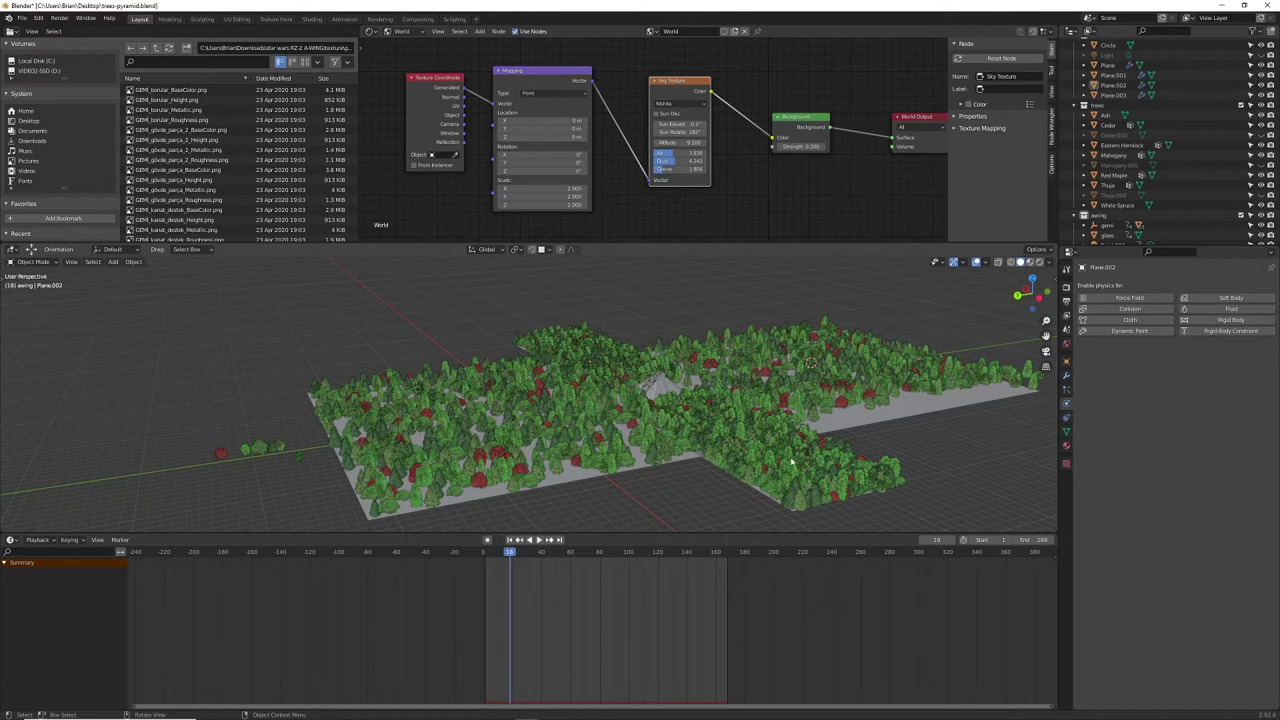
click(1266, 6)
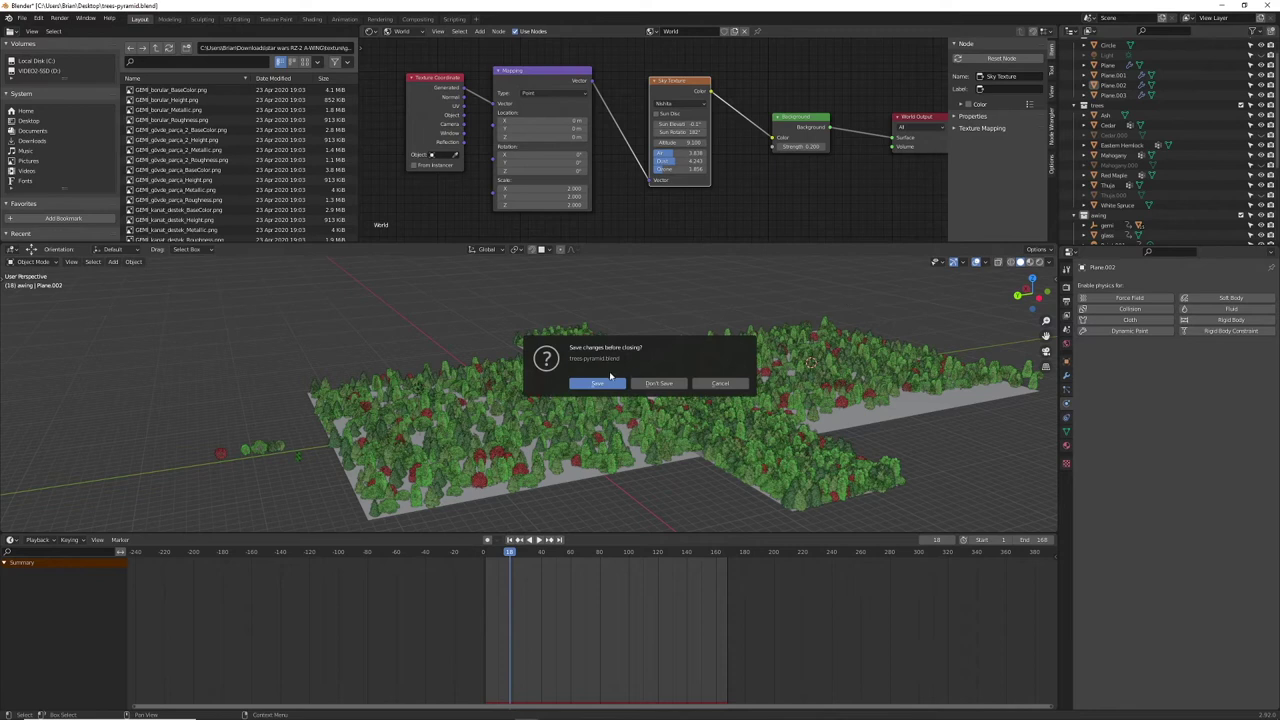
Step: Save trees-pyramid.blend before closing, returning to trees-example-2's ship camera view
click(598, 383)
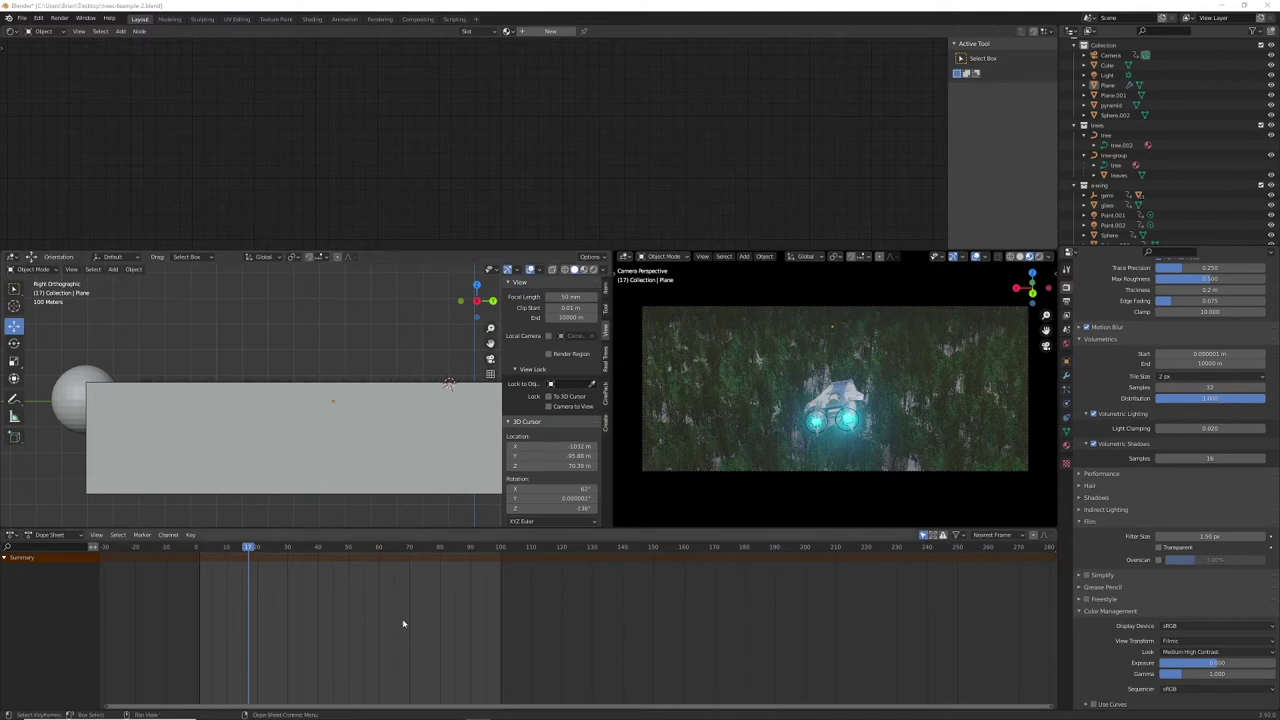
mouse_move(478, 710)
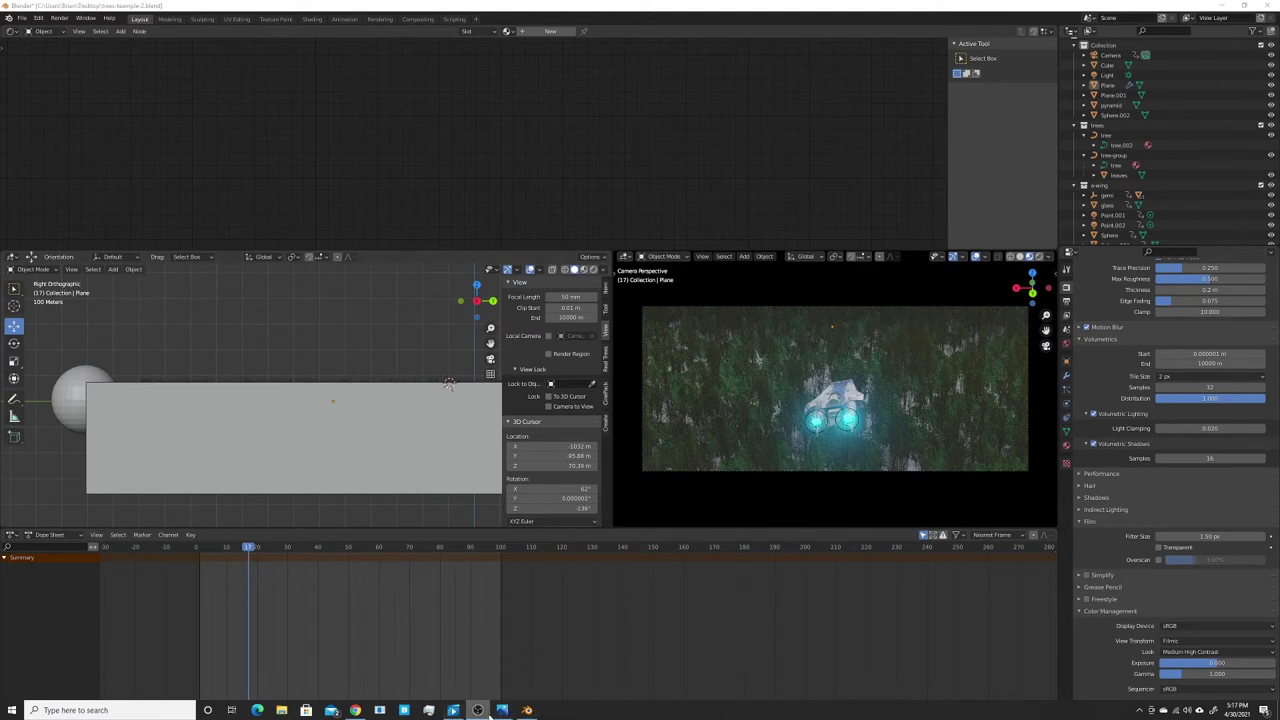
key(alt+Tab)
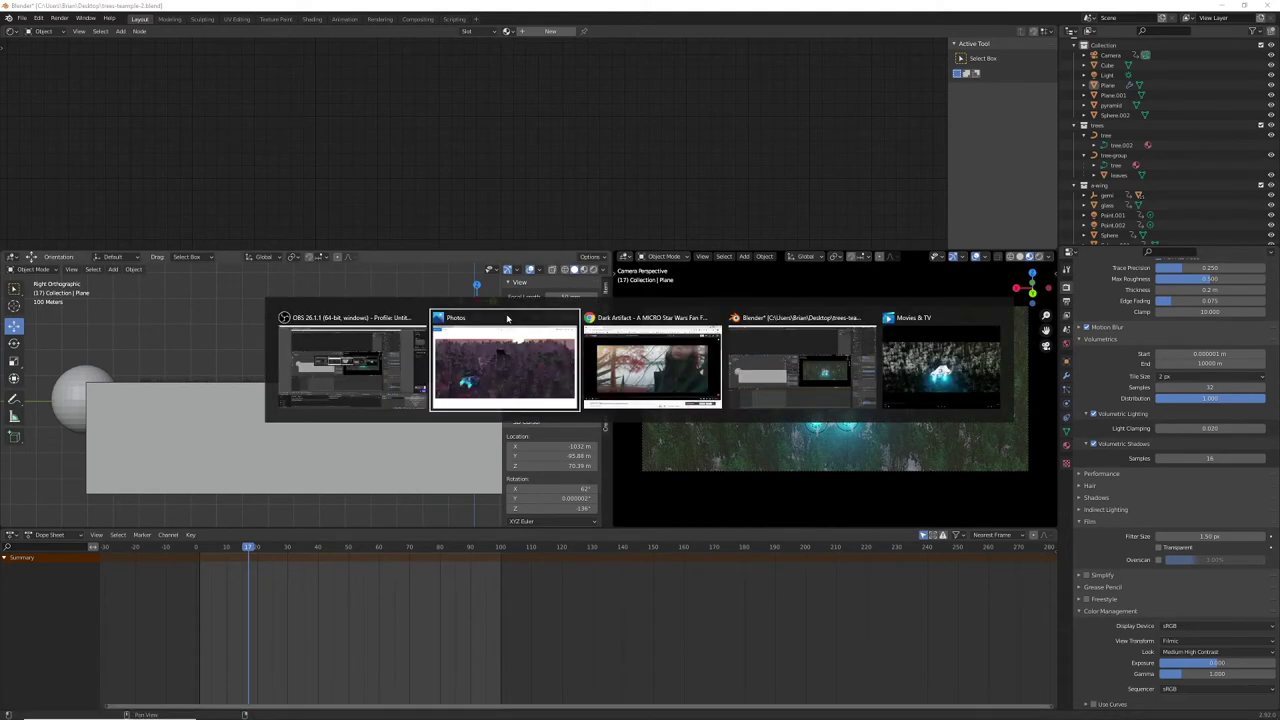
Step: Scrub and play the 0001-0100 ship flythrough clip in Movies & TV, then close the player
key(alt+Tab)
key(alt+Tab)
key(alt+Tab)
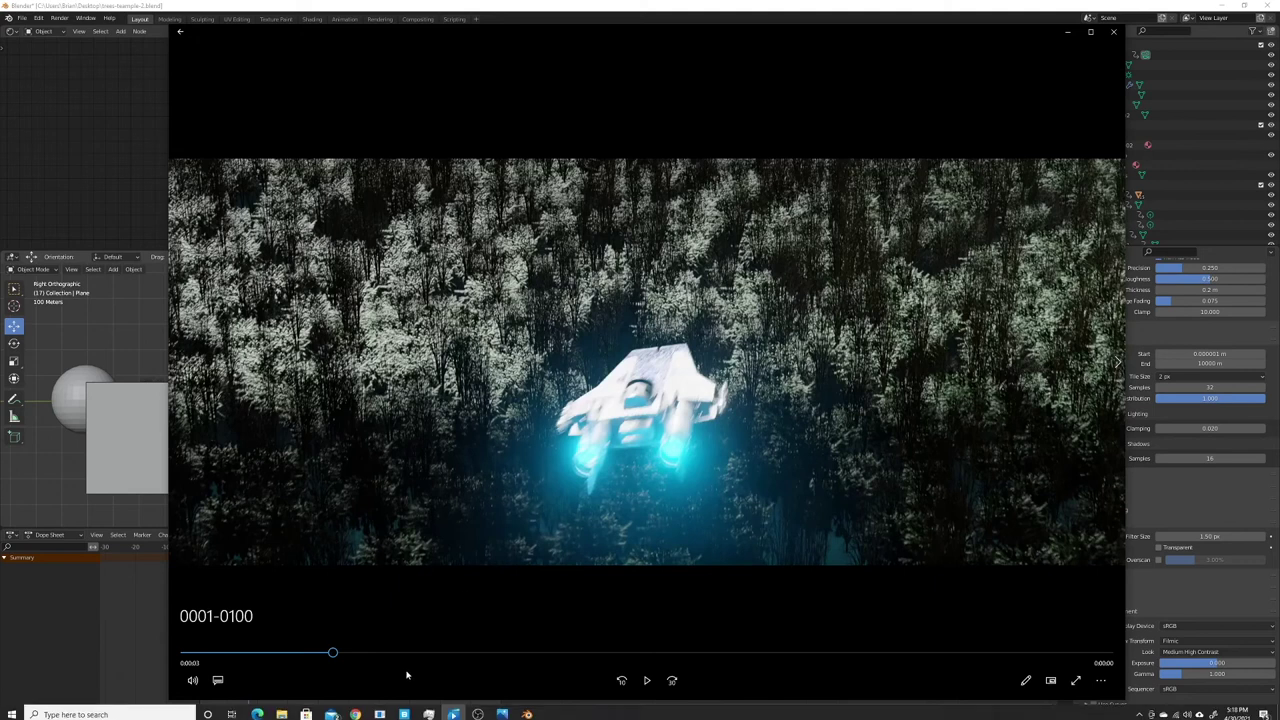
drag(332, 652, 185, 653)
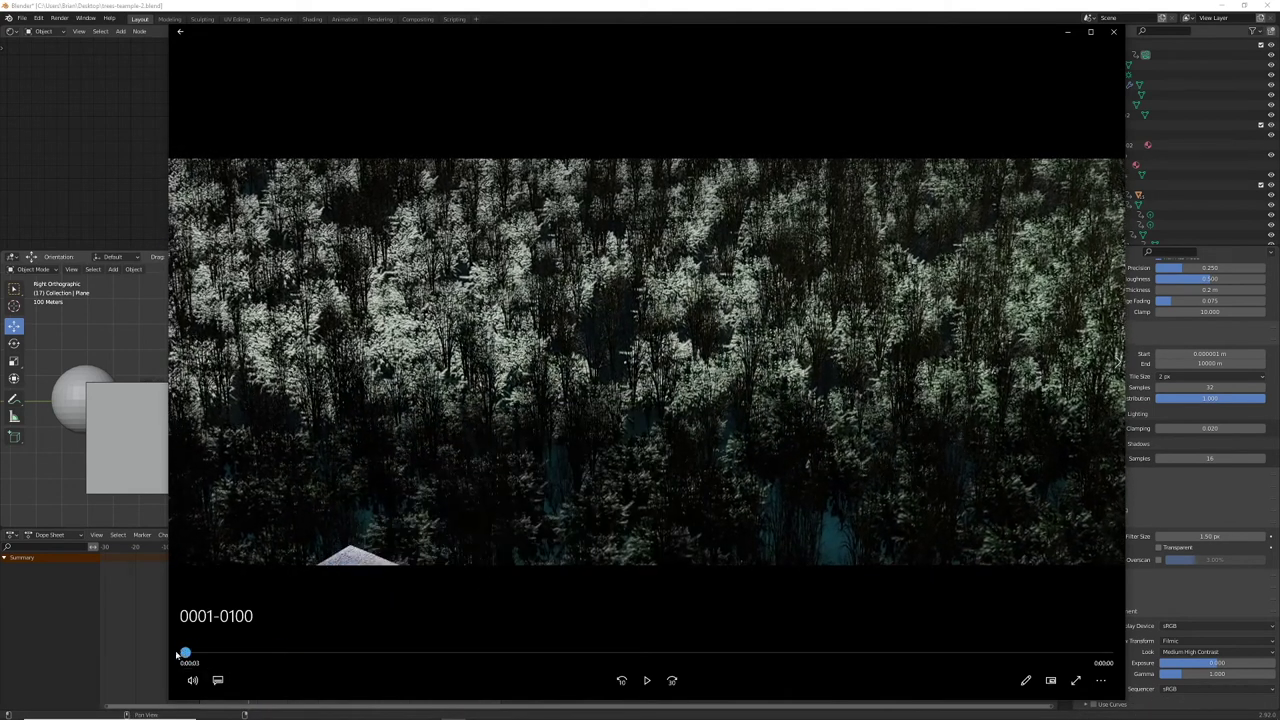
click(646, 681)
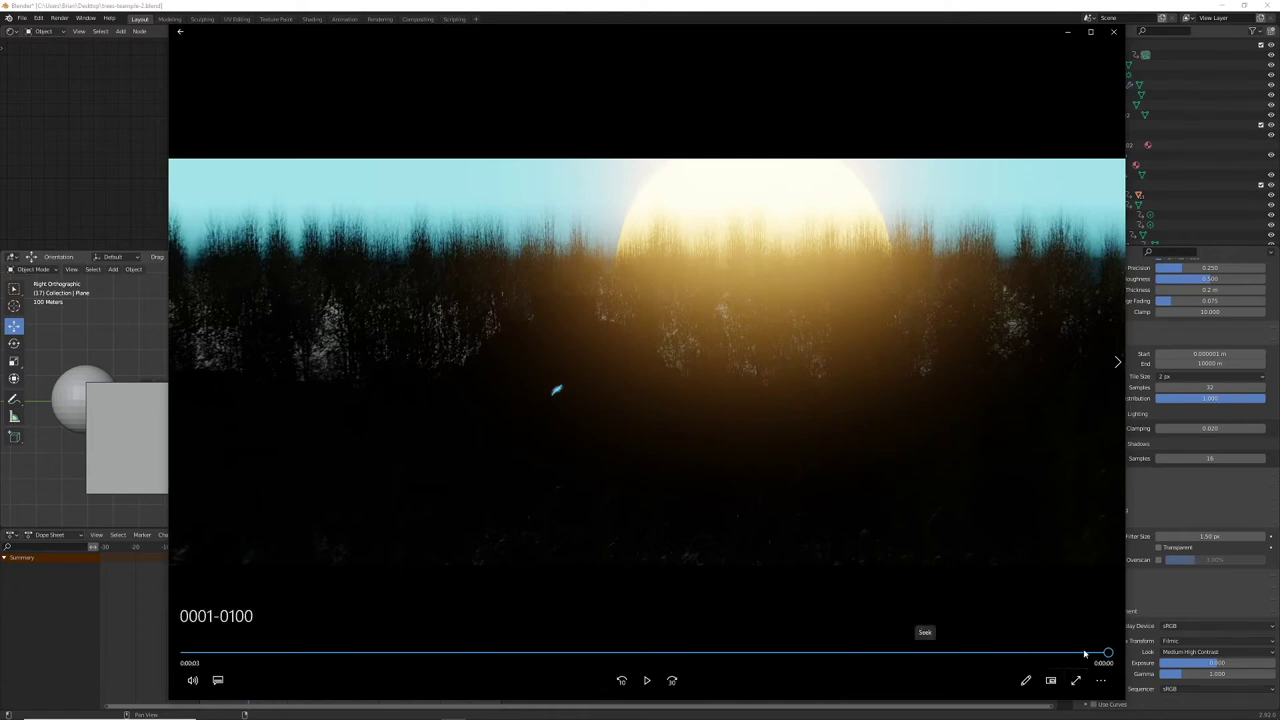
mouse_move(1108, 652)
mouse_down()
mouse_move(205, 652)
mouse_move(508, 668)
mouse_move(558, 662)
mouse_move(309, 653)
mouse_move(1108, 655)
mouse_up()
click(136, 239)
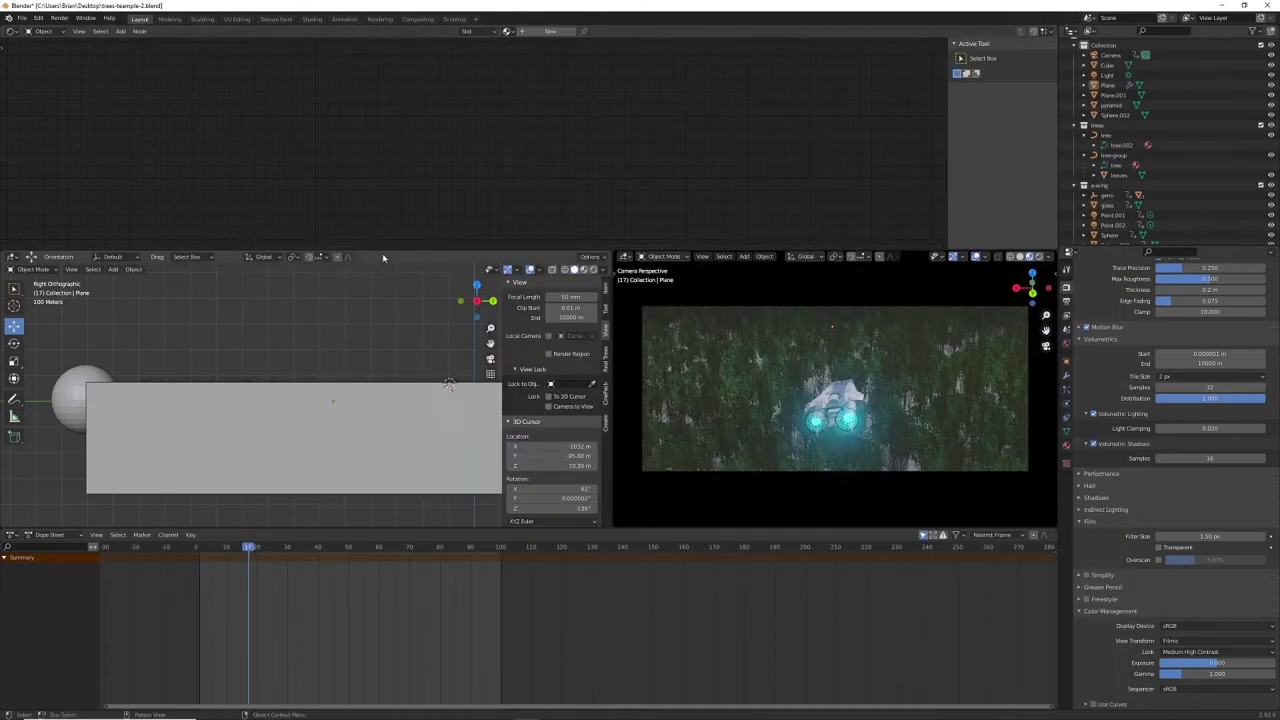
Step: Make the 3D viewports taller, widen the left one, and hide its sidebar
drag(396, 130, 397, 125)
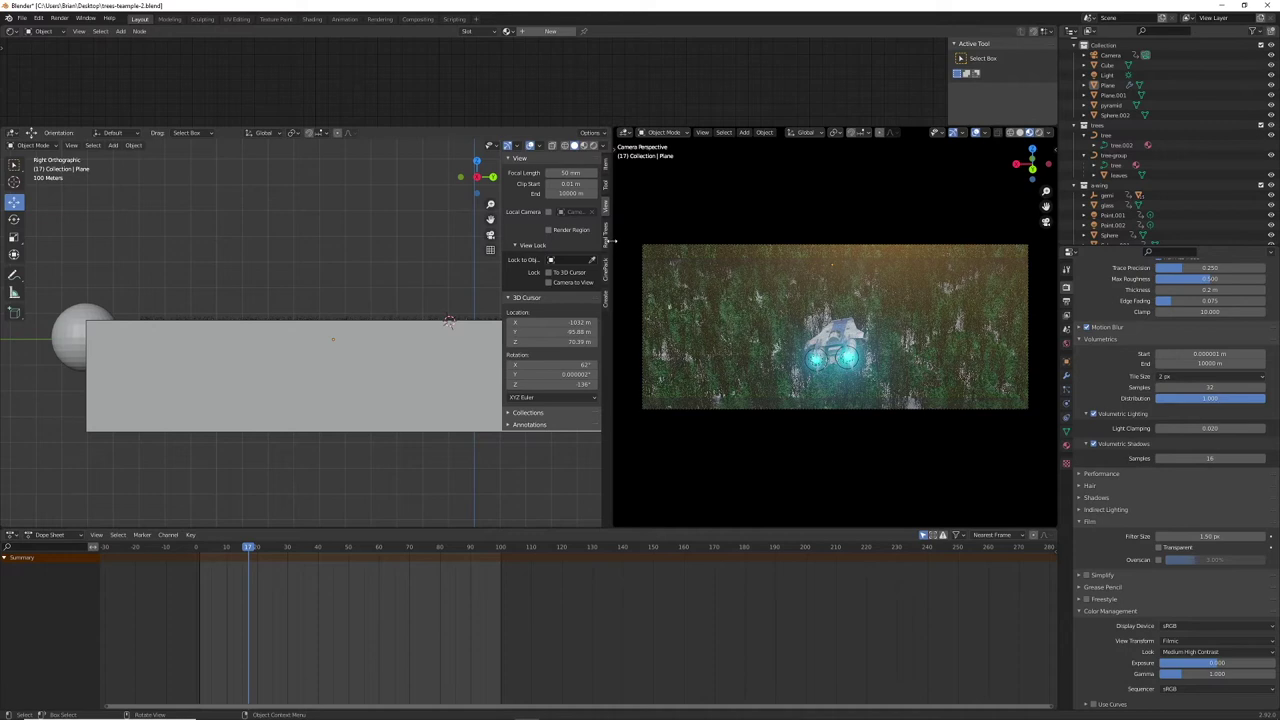
drag(613, 241, 818, 243)
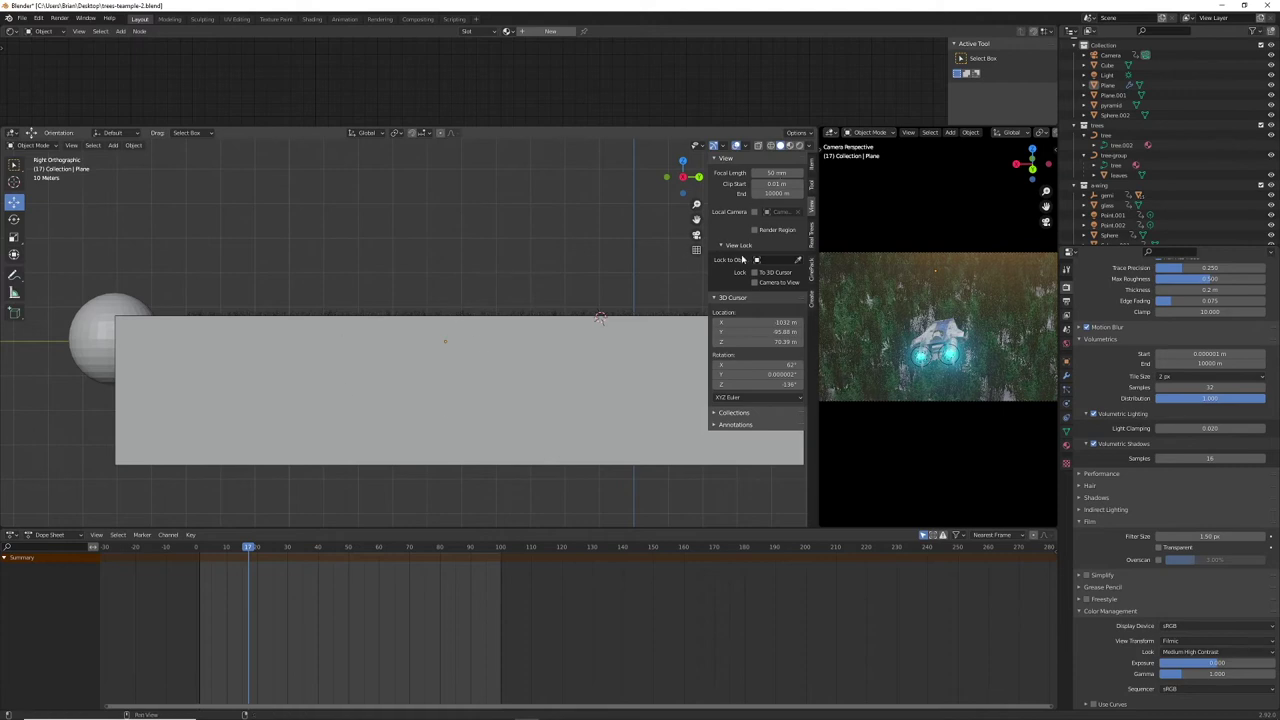
key(n)
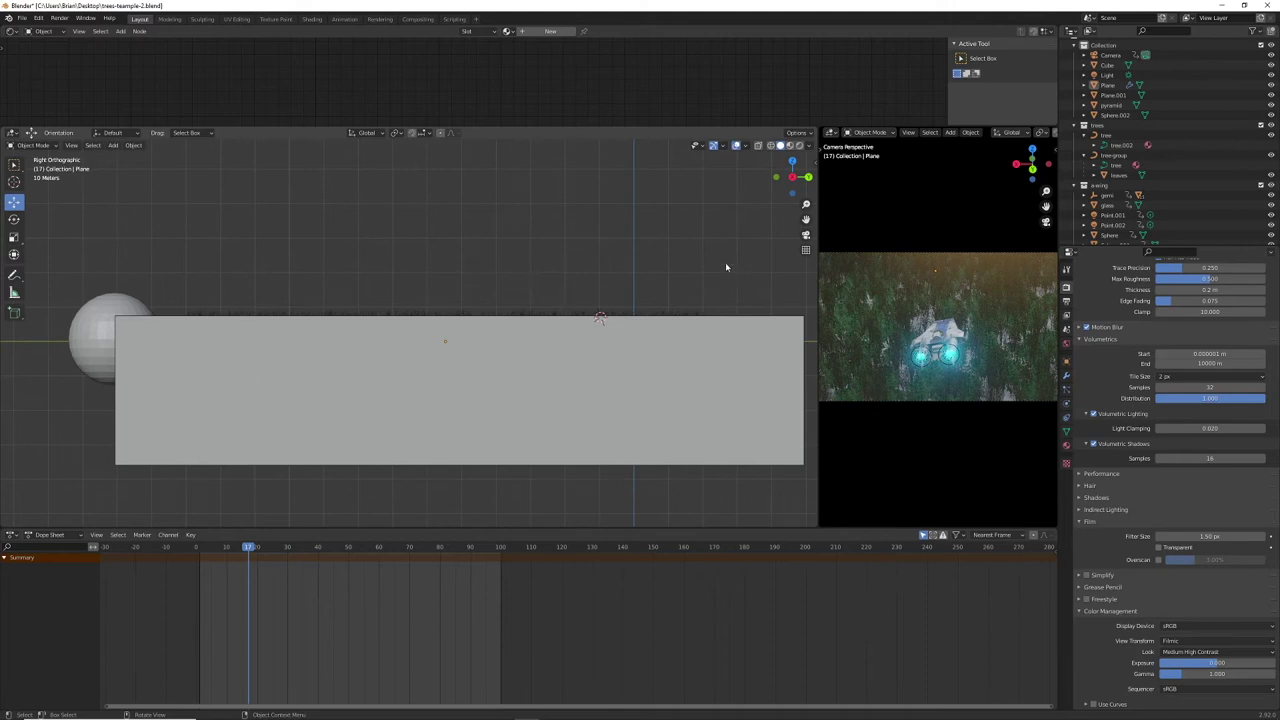
Step: Hide the volume Cube and orbit to see the tree strip in perspective
click(664, 353)
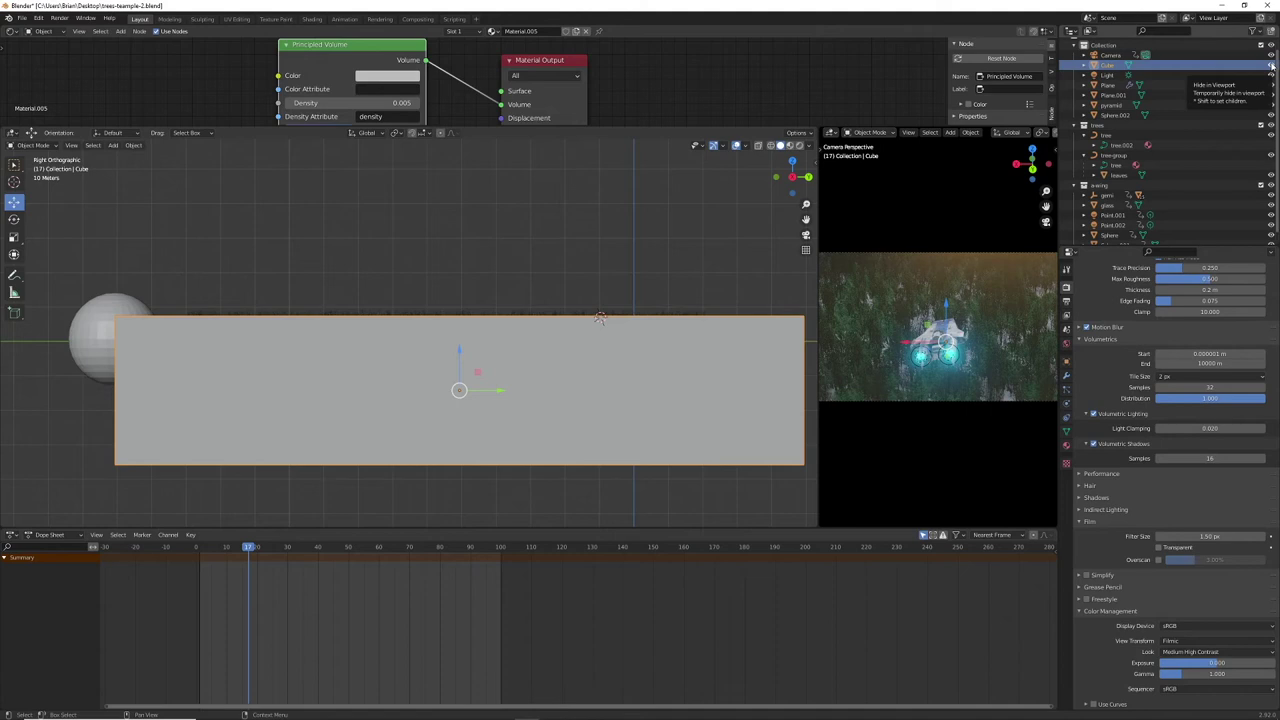
click(1271, 65)
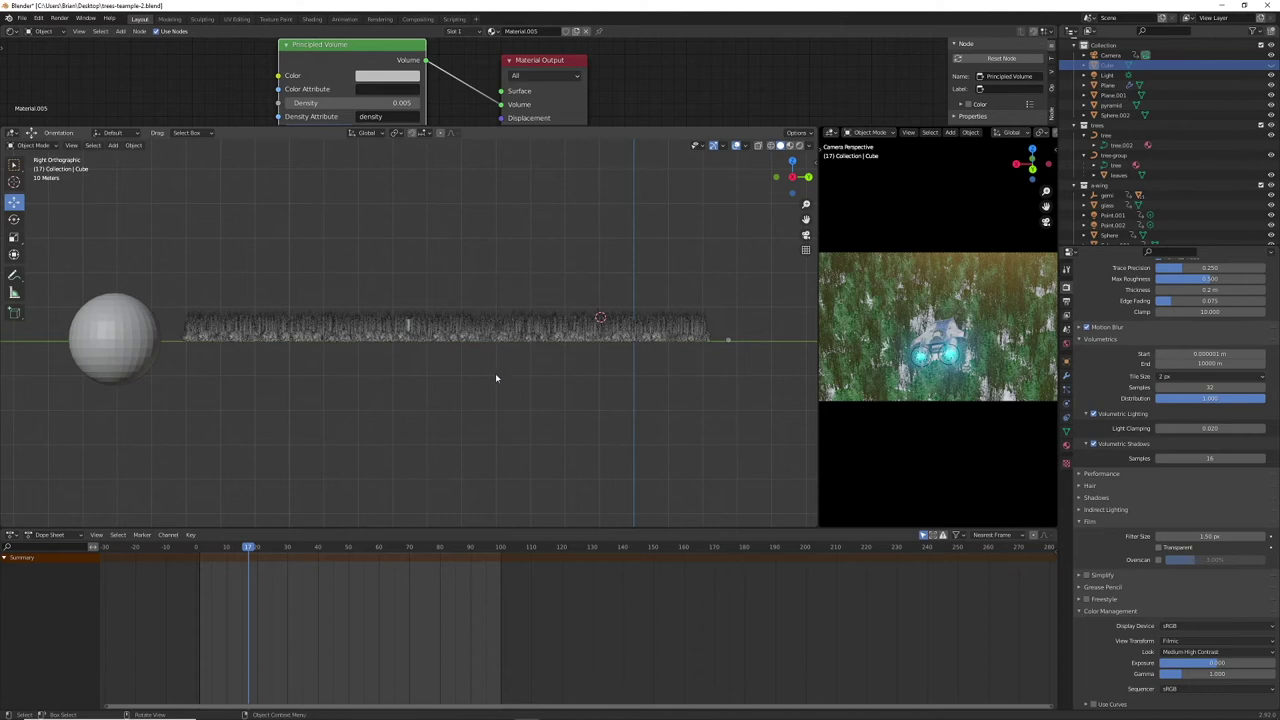
middle_drag(495, 377, 437, 390)
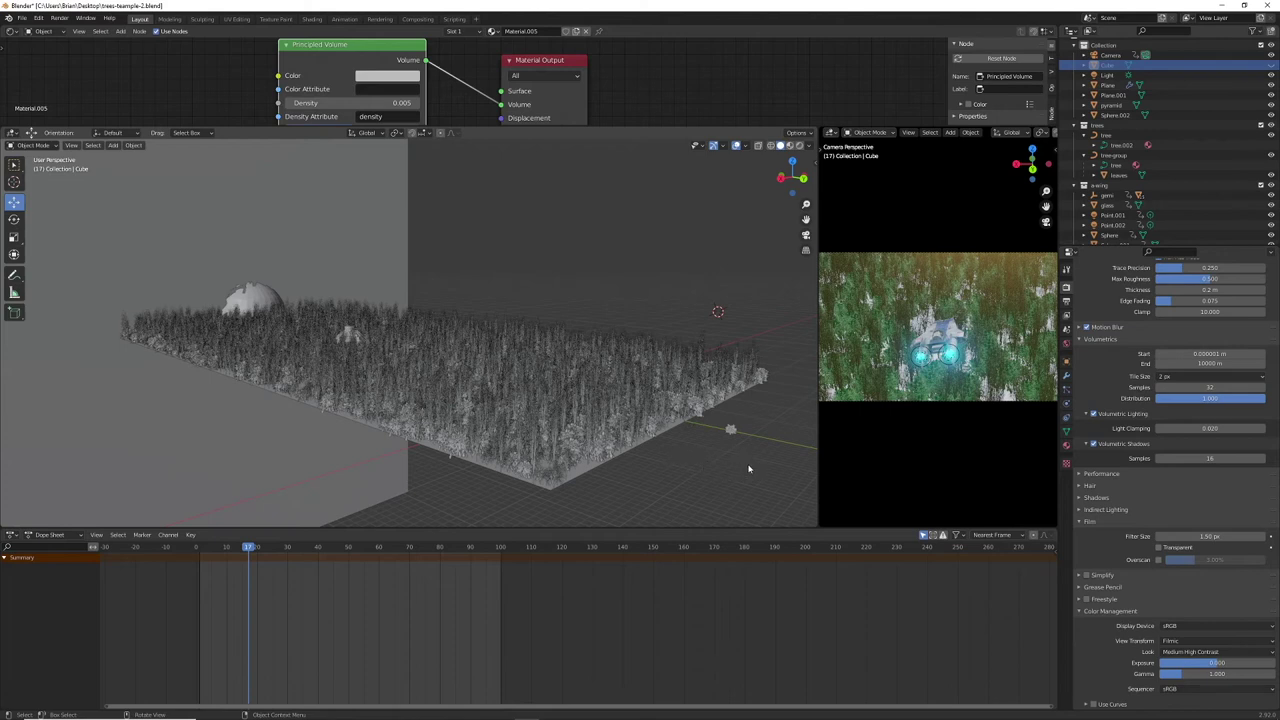
Step: Open and cancel the Add menu, then orbit around the forest scene
key(shift+a)
mouse_move(729, 481)
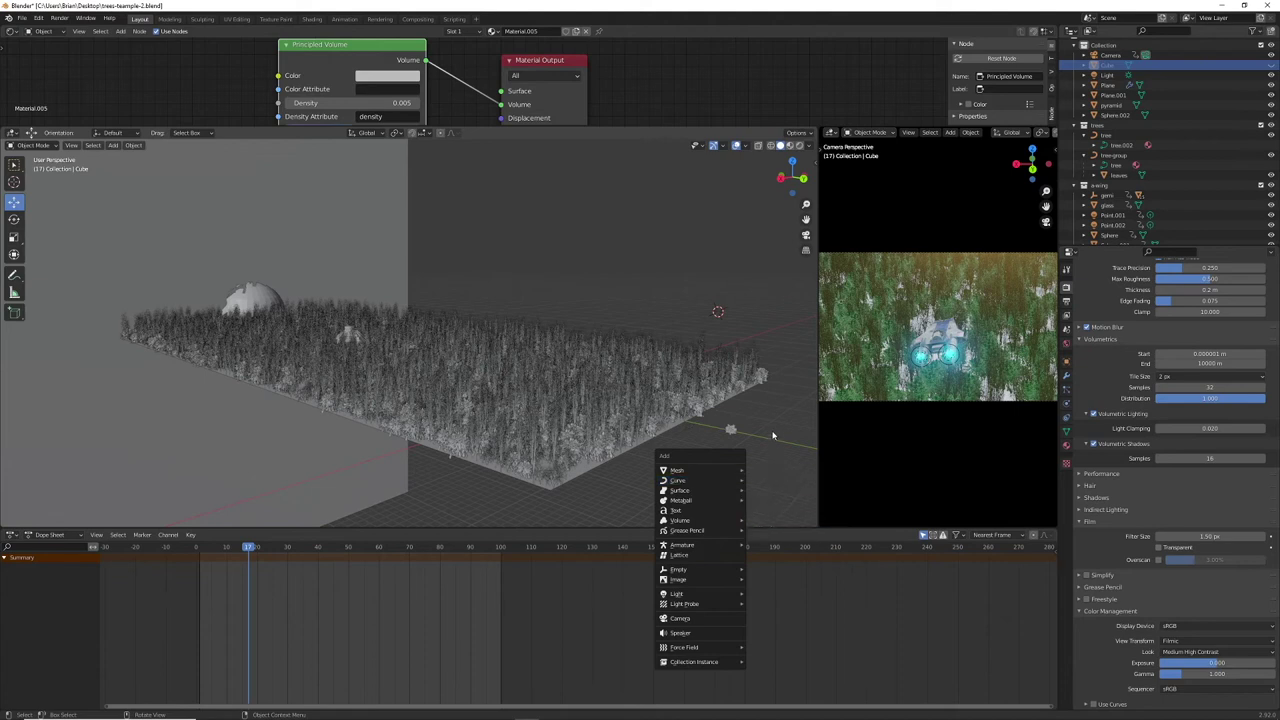
key(Escape)
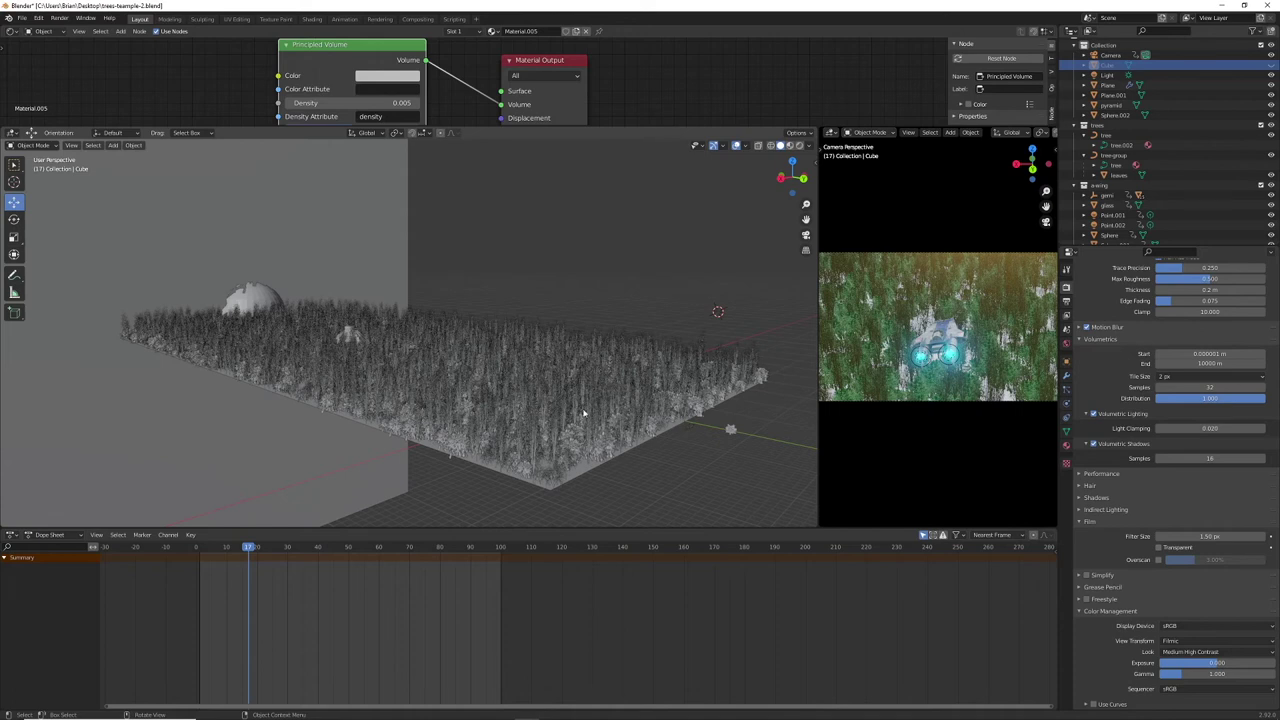
middle_drag(640, 420, 550, 300)
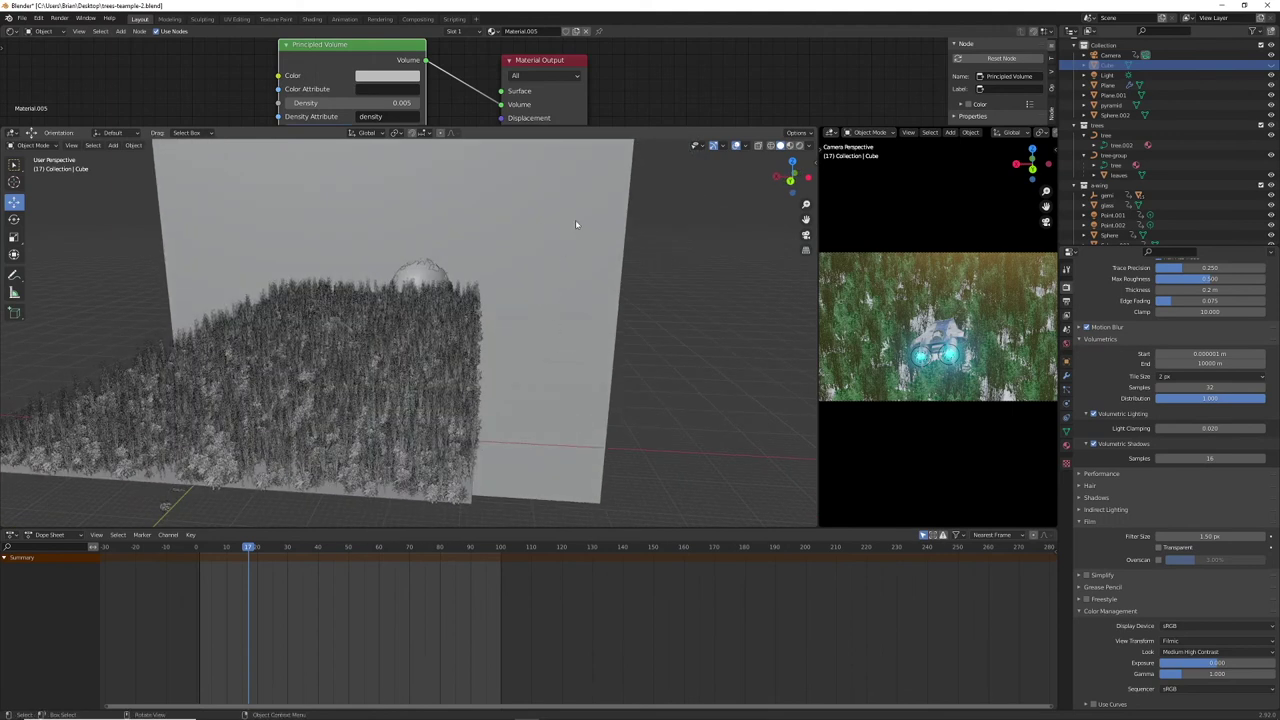
Step: Switch to Material Preview shading, orbit around the forest and sky, and select the tree Plane
click(790, 146)
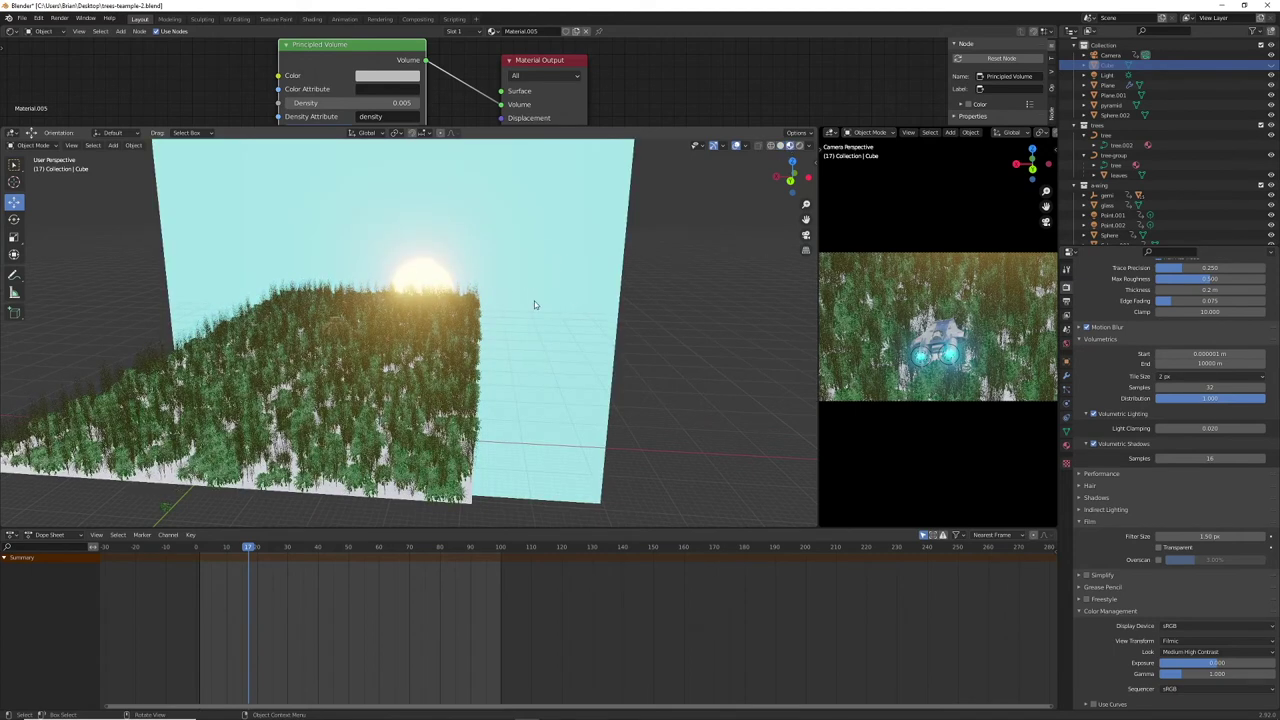
mouse_move(440, 305)
middle_down()
mouse_move(416, 307)
mouse_move(435, 307)
middle_up()
middle_drag(500, 311, 363, 217)
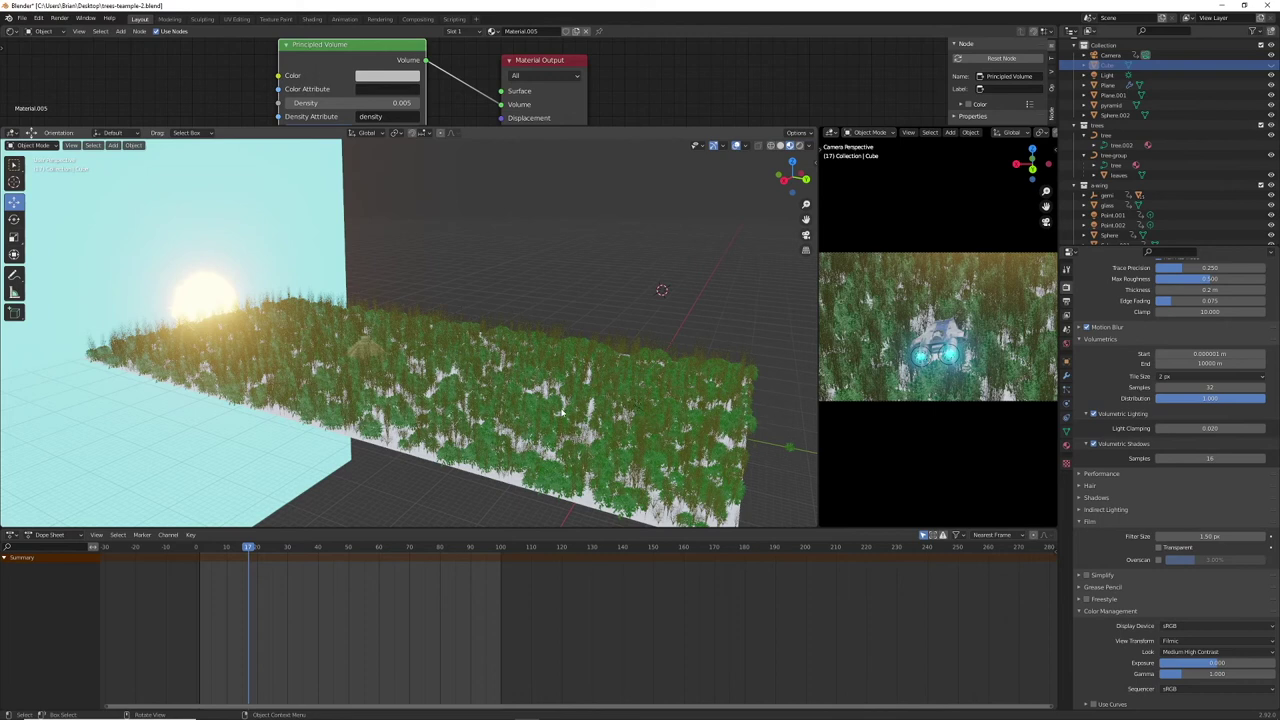
middle_drag(572, 328, 490, 337)
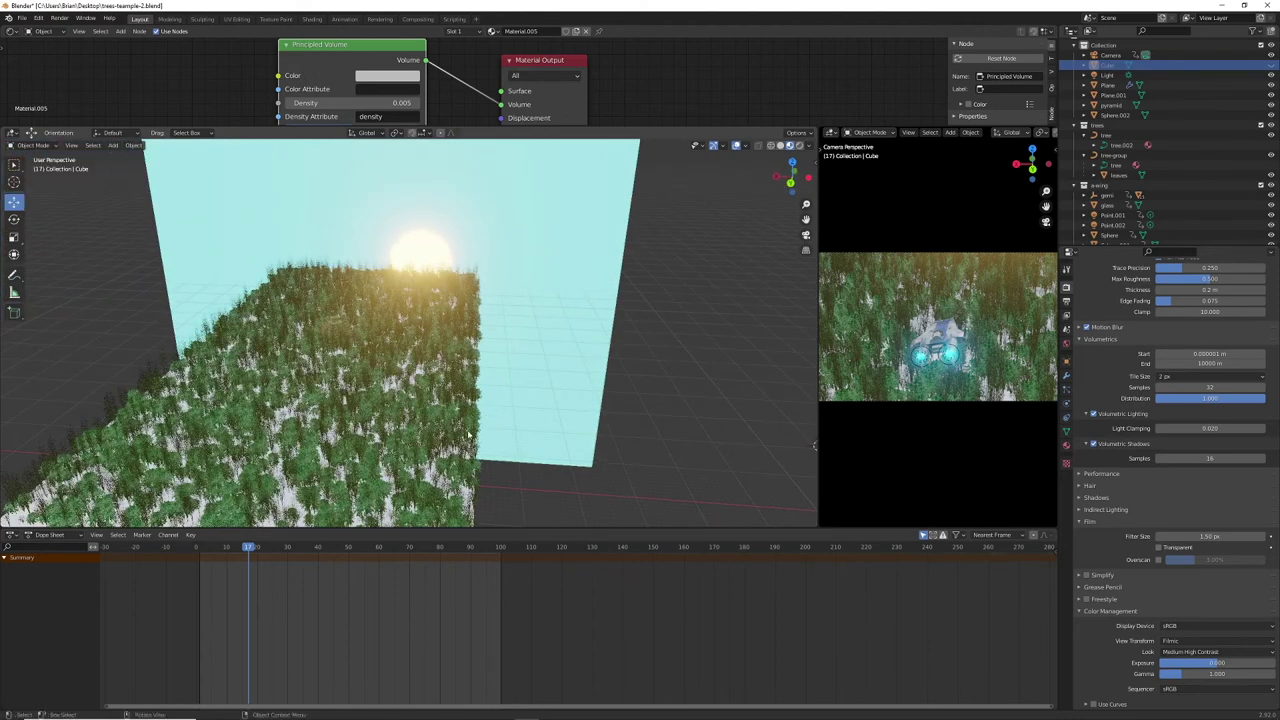
click(418, 467)
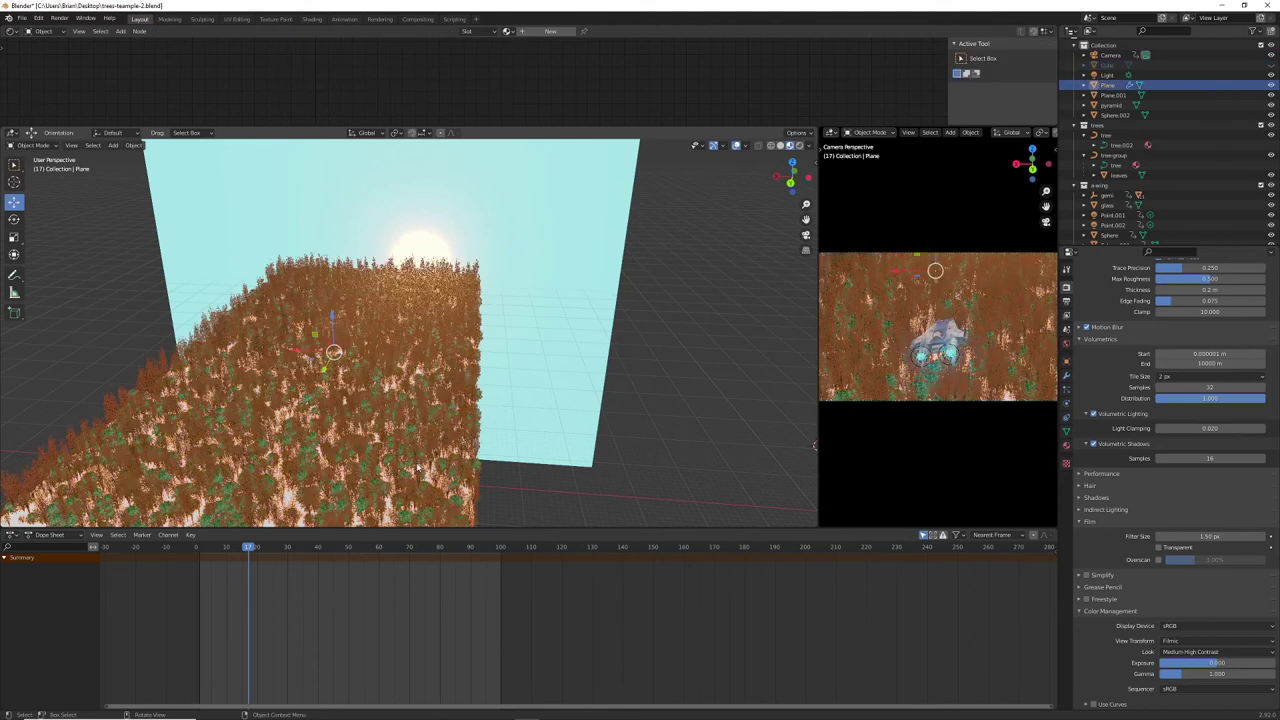
Step: Show the Plane's hair particle settings, move the timeline to frame 60, and deselect the Plane
click(1066, 404)
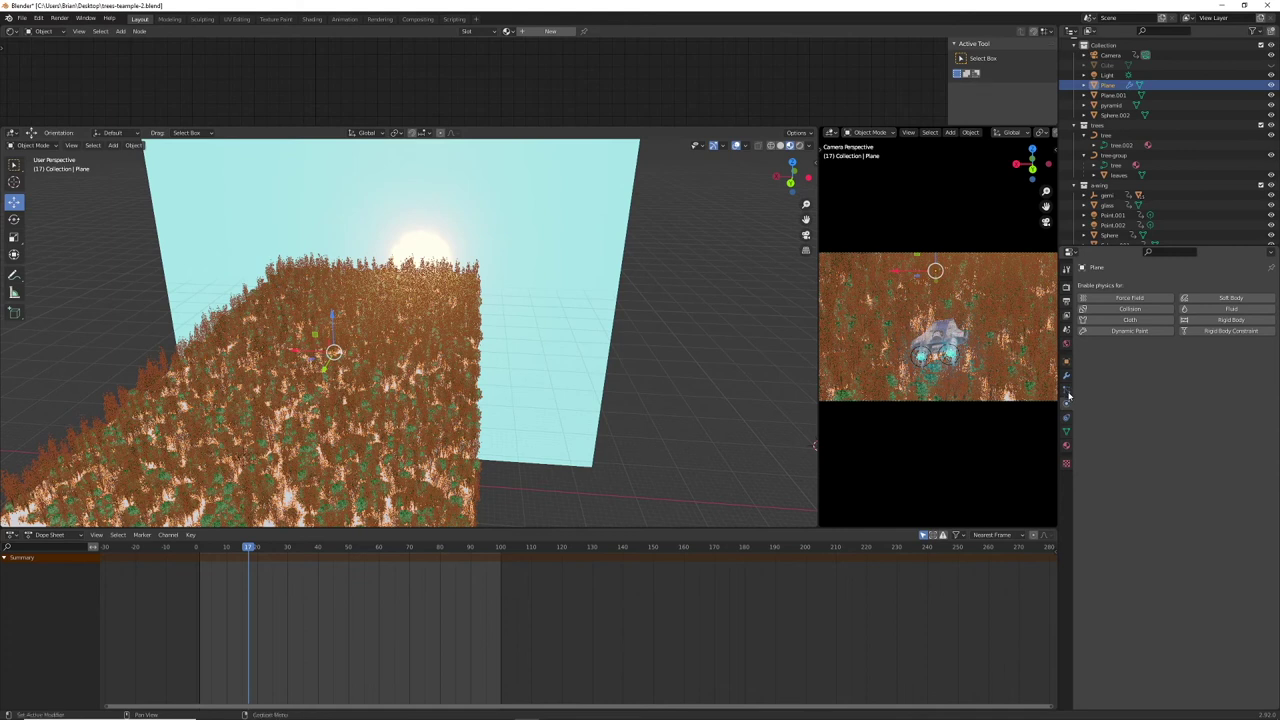
click(1067, 391)
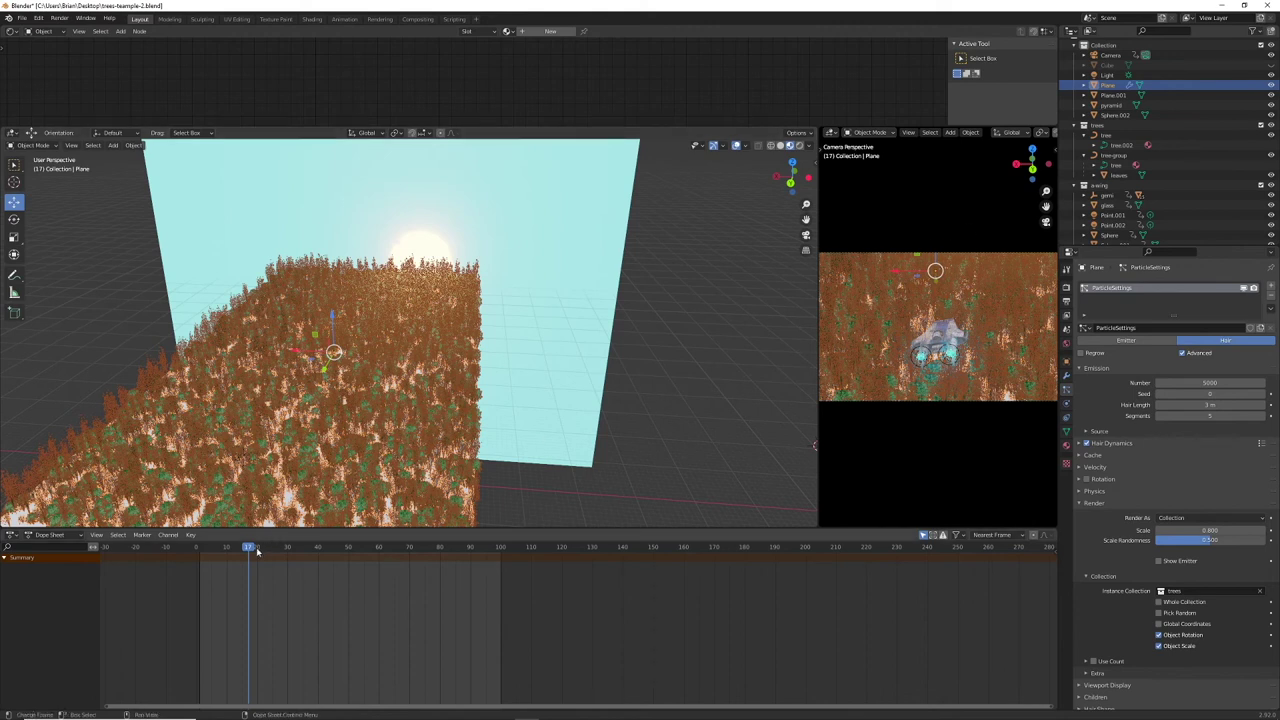
key(Right)
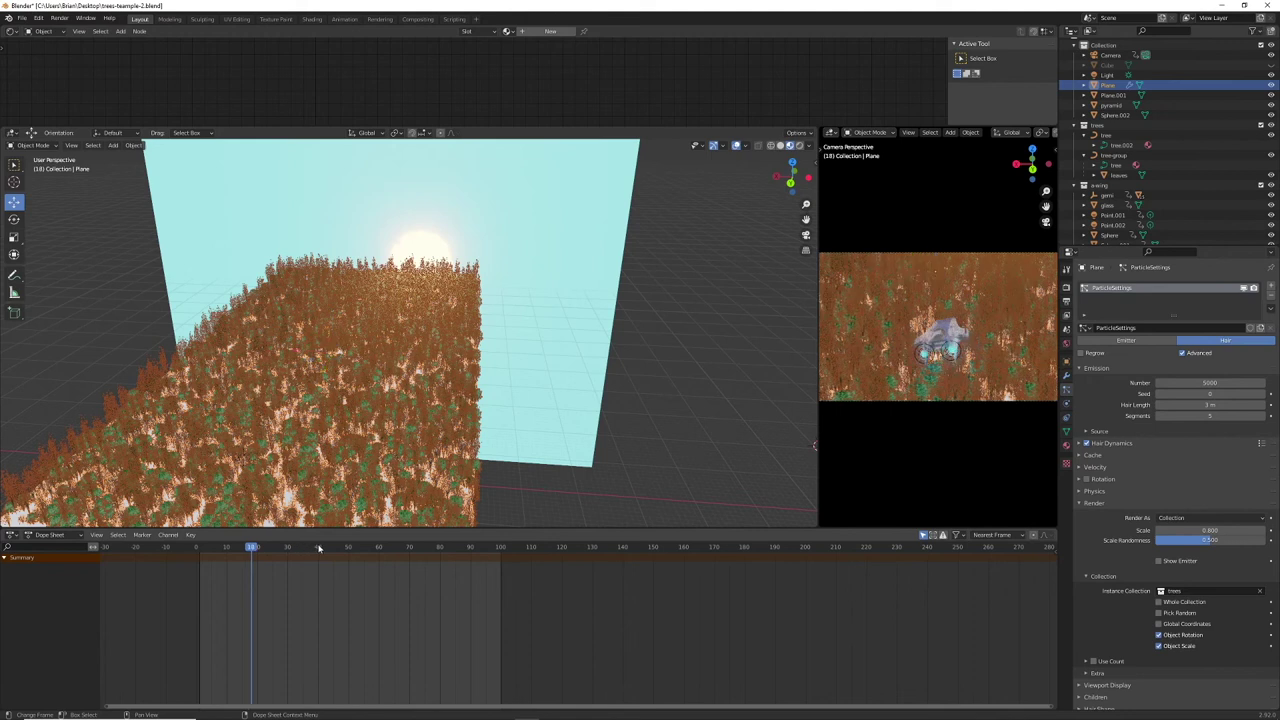
click(319, 548)
click(357, 547)
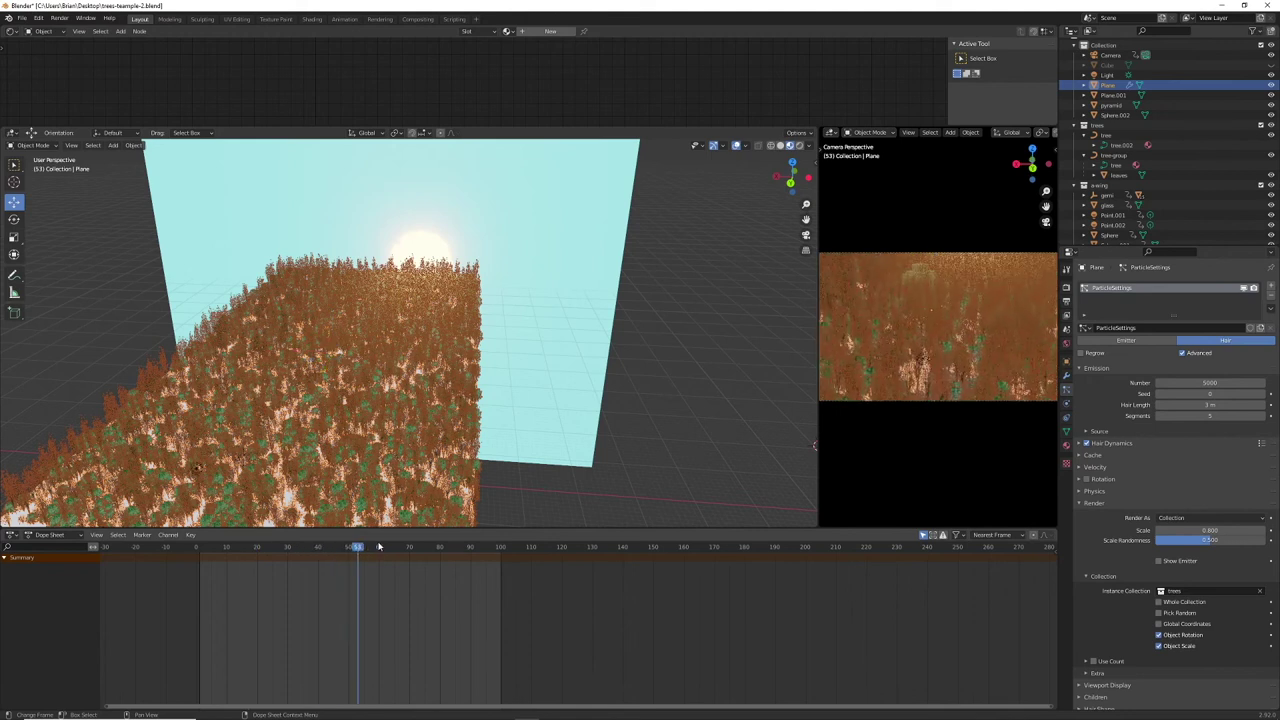
click(379, 547)
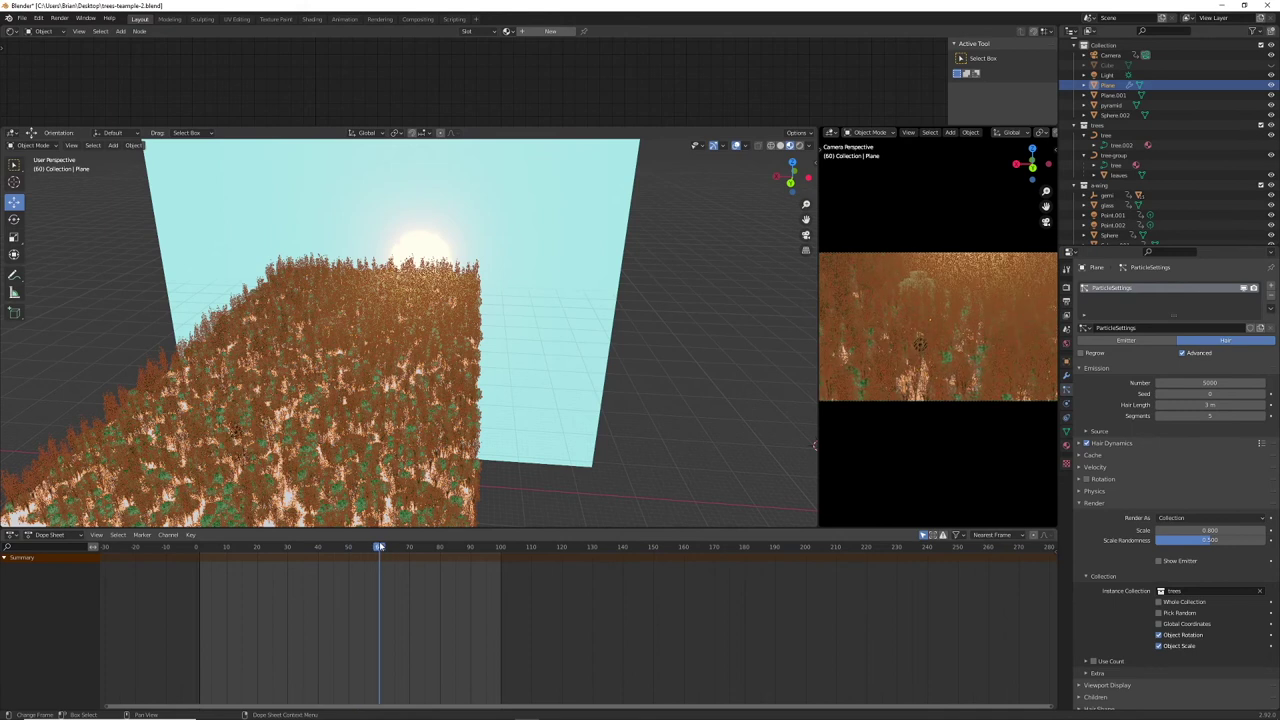
click(654, 451)
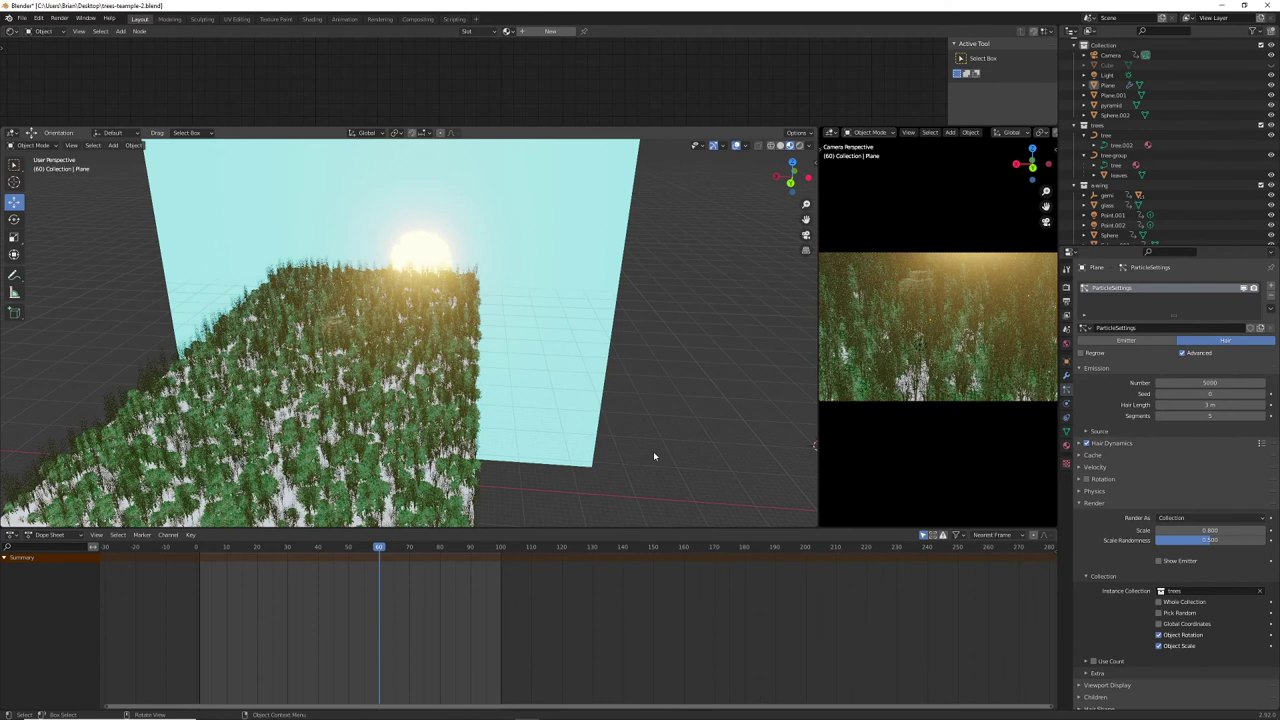